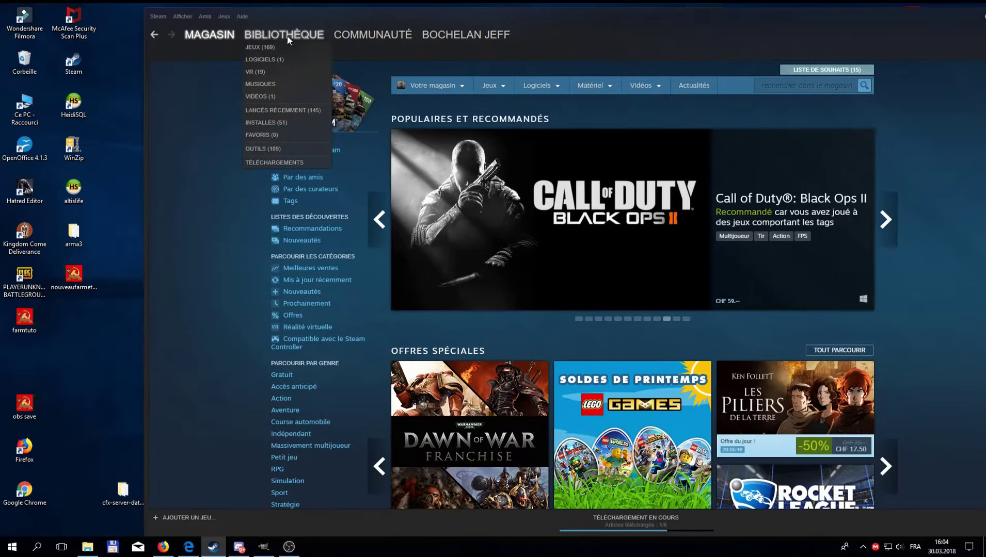
# - Locate Arma 3 Tools in the tools section of the Steam library, and return to the desktop
pyautogui.click(261, 150)
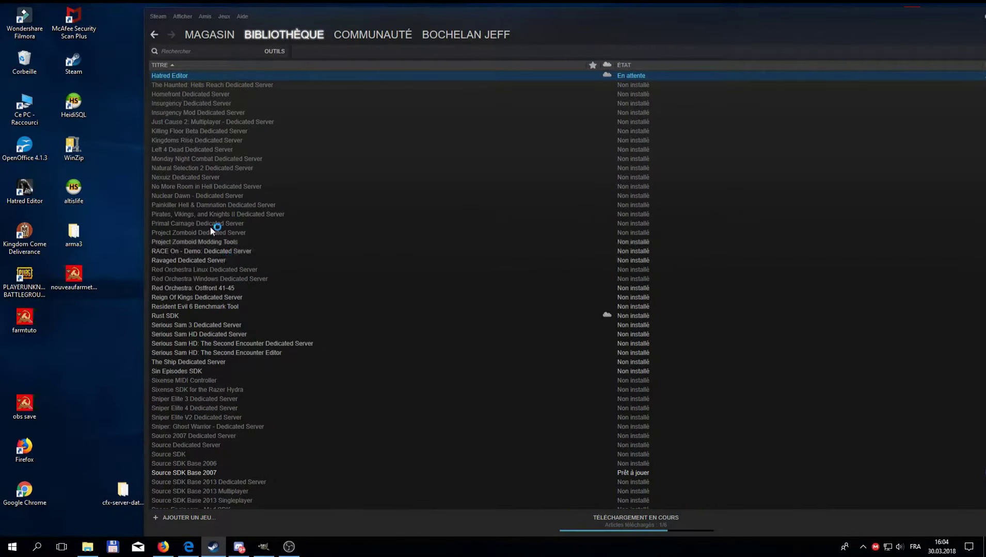
pyautogui.scroll(8, 200, 239)
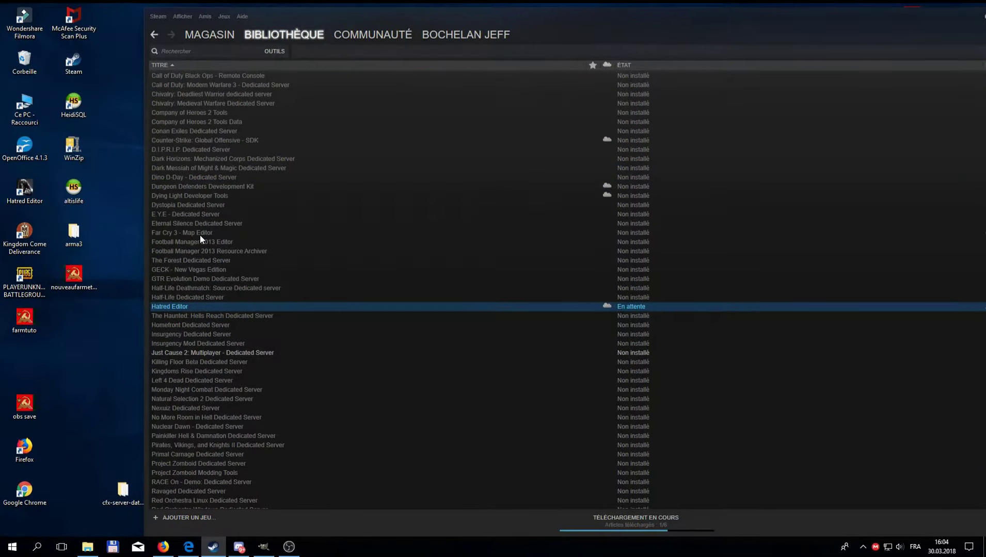
pyautogui.scroll(8, 221, 180)
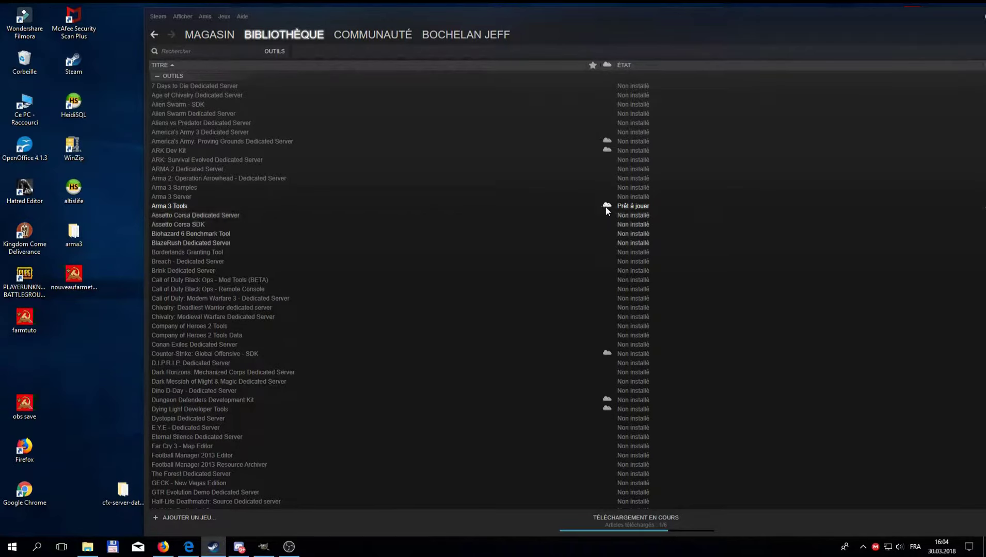
pyautogui.moveTo(367, 40)
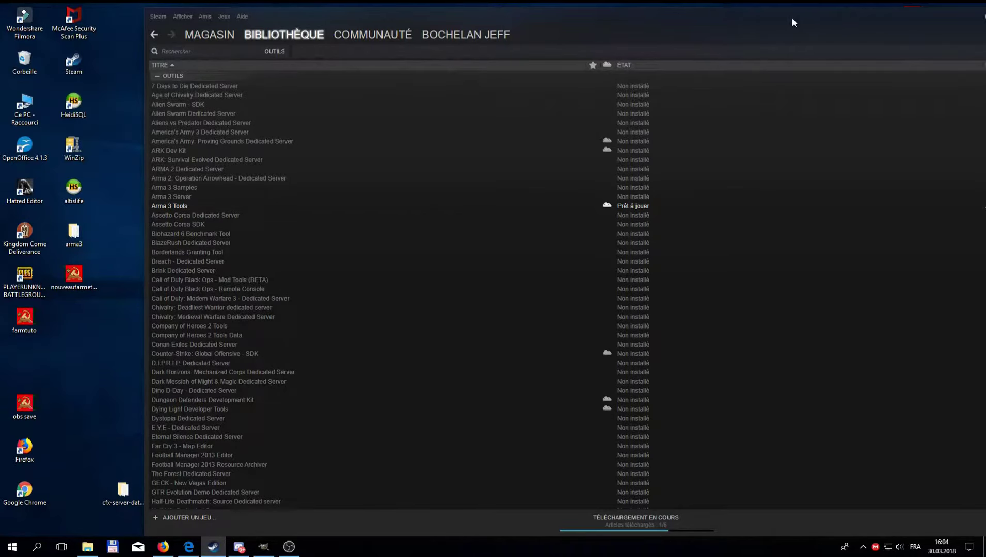
pyautogui.press('super+d')
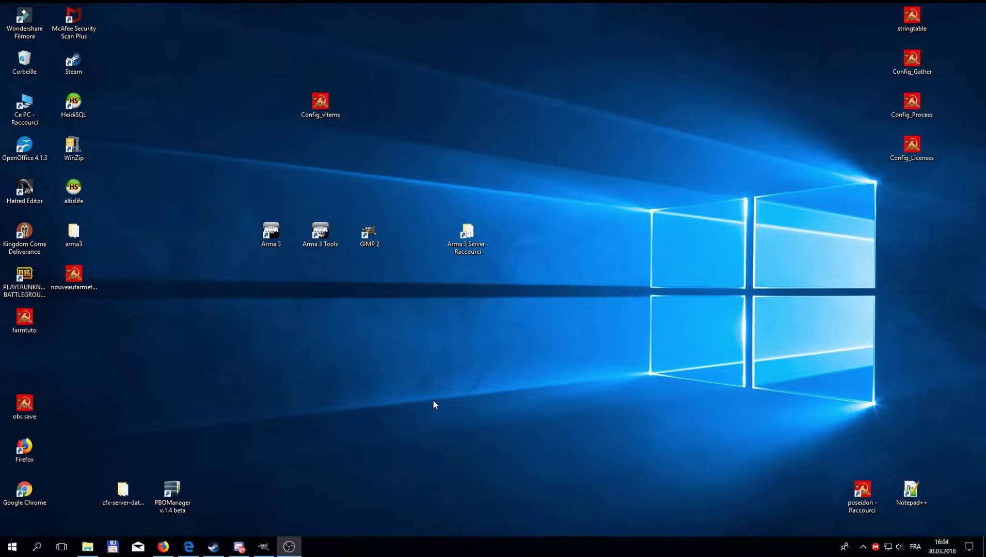
# - Switch to Firefox and browse the Google image results for "image lapin en chocolat" for a suitable rabbit picture
pyautogui.click(163, 546)
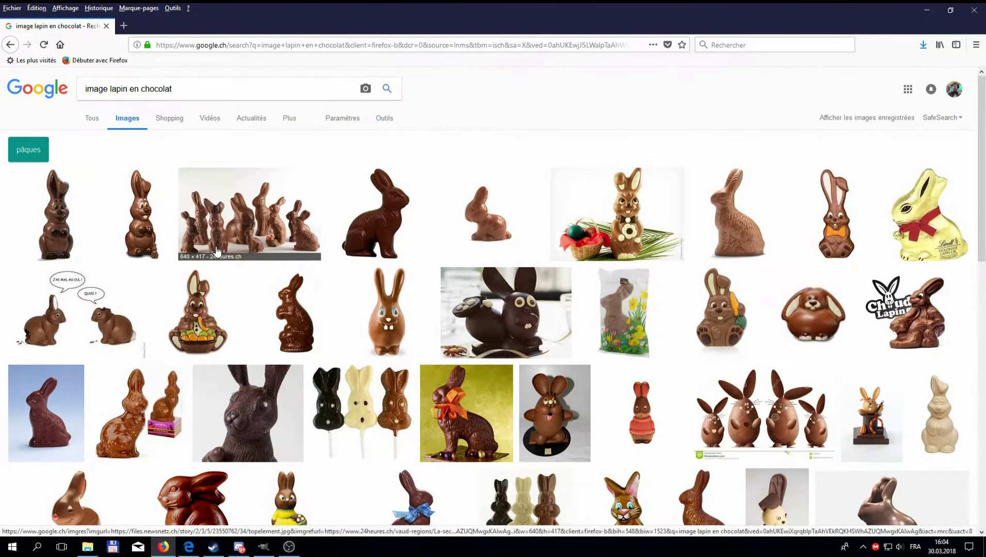
pyautogui.scroll(-3, 359, 270)
pyautogui.scroll(-20, 360, 270)
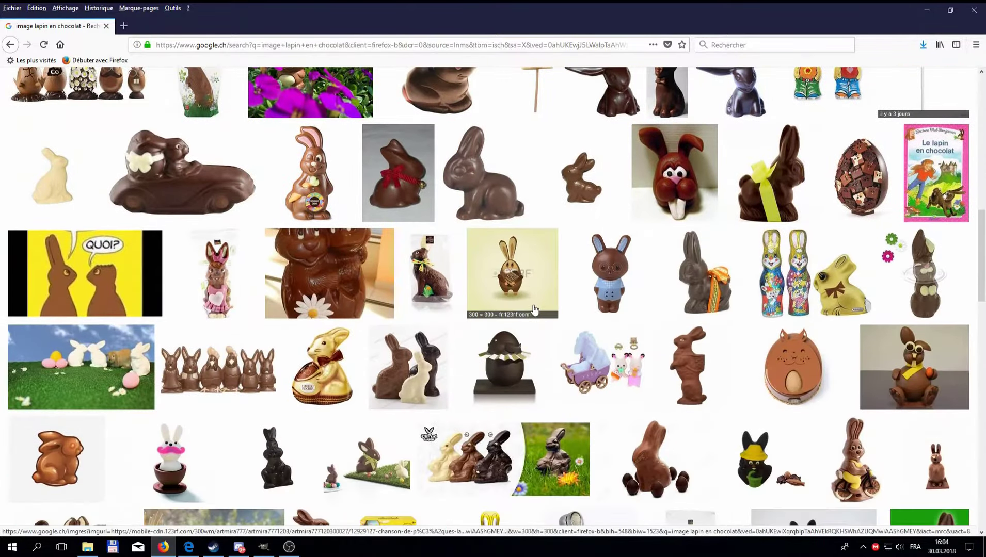
pyautogui.scroll(8, 516, 305)
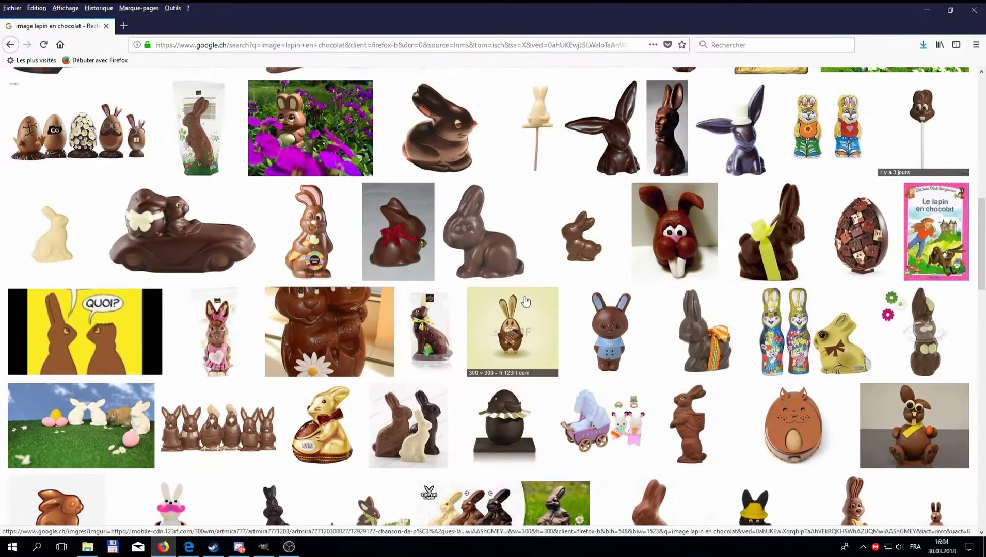
pyautogui.scroll(-6, 311, 241)
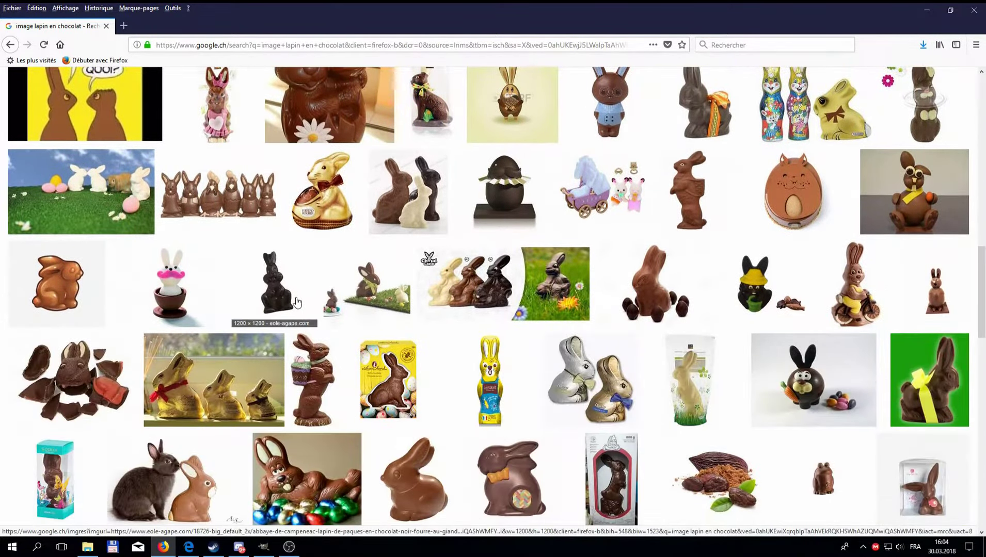
pyautogui.scroll(-6, 343, 310)
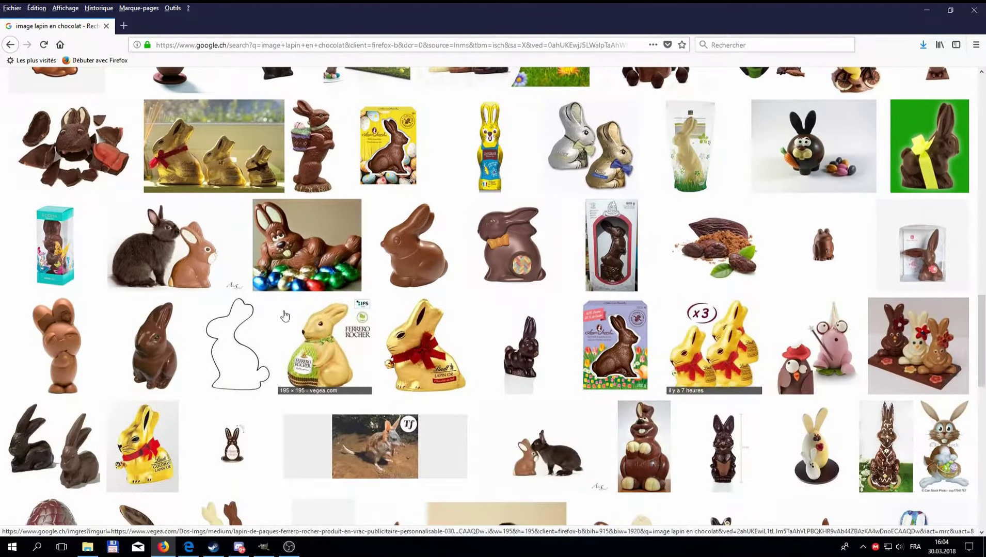
pyautogui.scroll(-7, 436, 348)
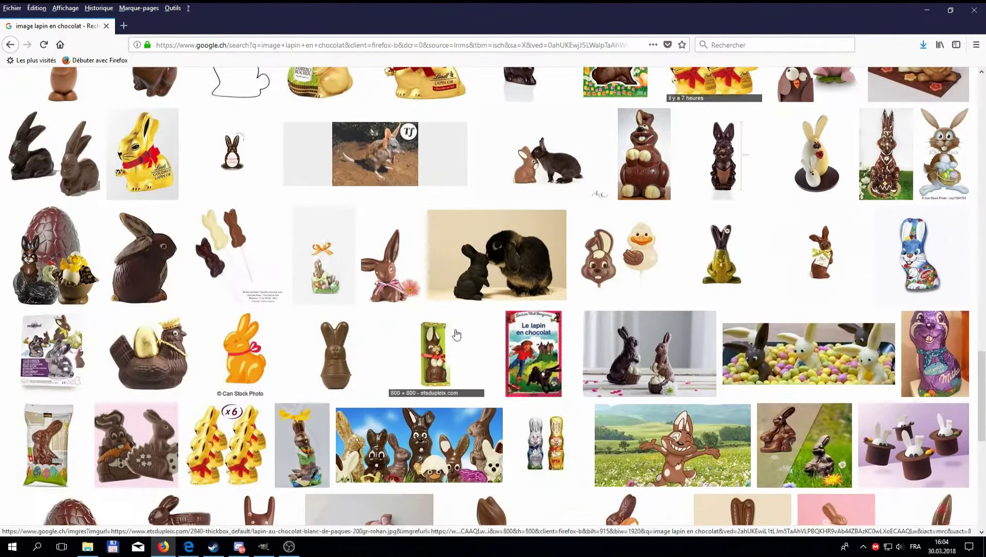
pyautogui.scroll(-12, 342, 330)
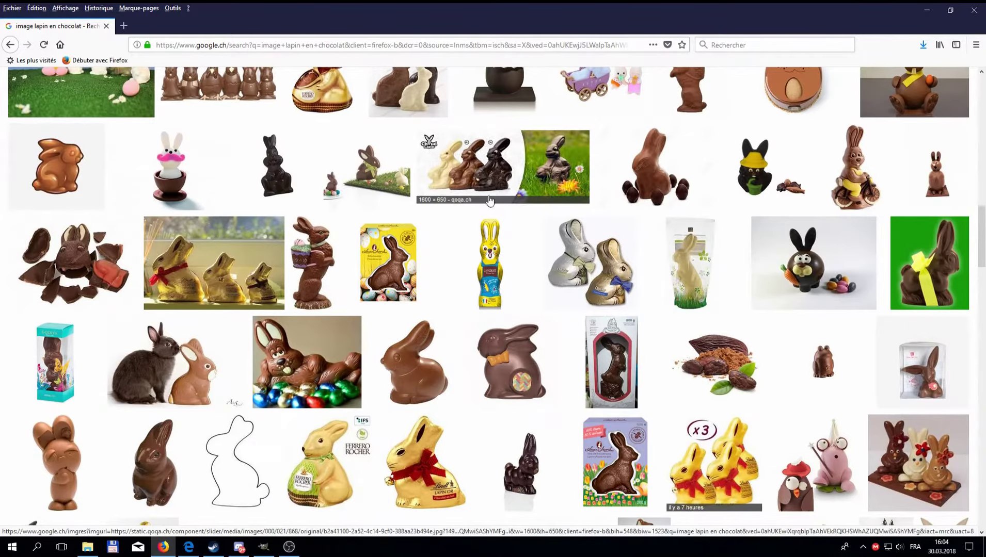
pyautogui.scroll(5, 516, 187)
pyautogui.scroll(1, 548, 185)
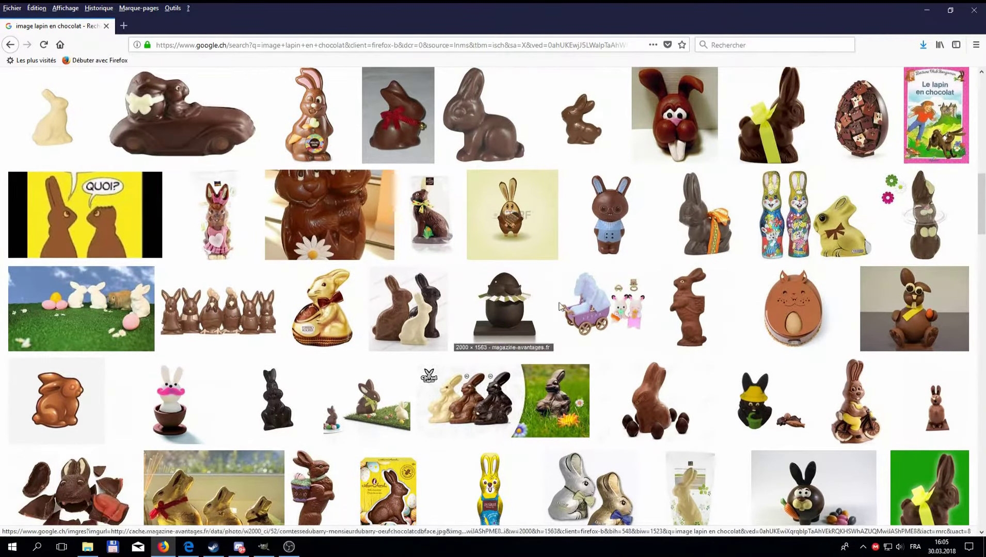
pyautogui.scroll(20, 612, 304)
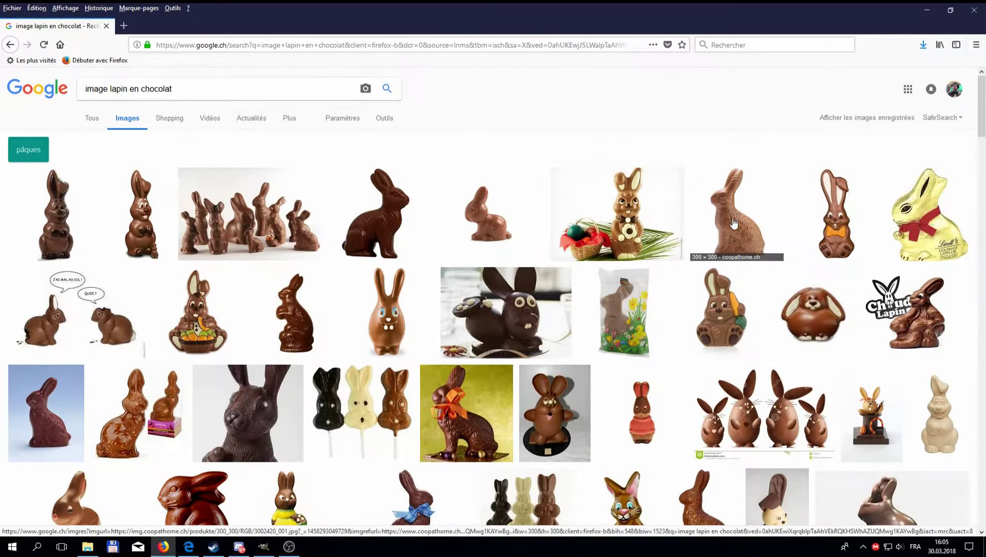
# - Save the picture of the dark chocolate rabbit sitting in profile from the first row of results
pyautogui.rightClick(375, 221)
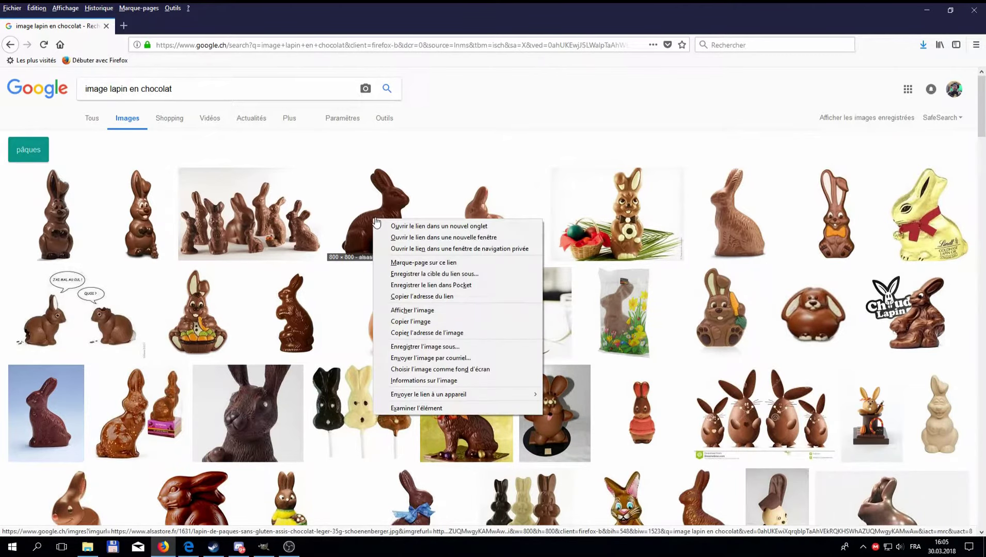
pyautogui.click(439, 349)
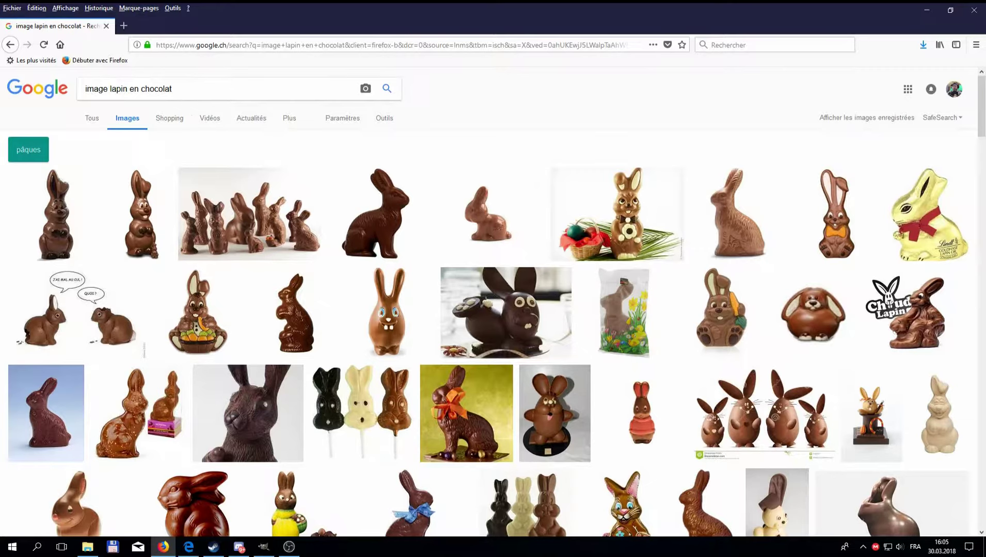
# - Replace the image search query with "image graine de cacao" and run the search
pyautogui.click(186, 89)
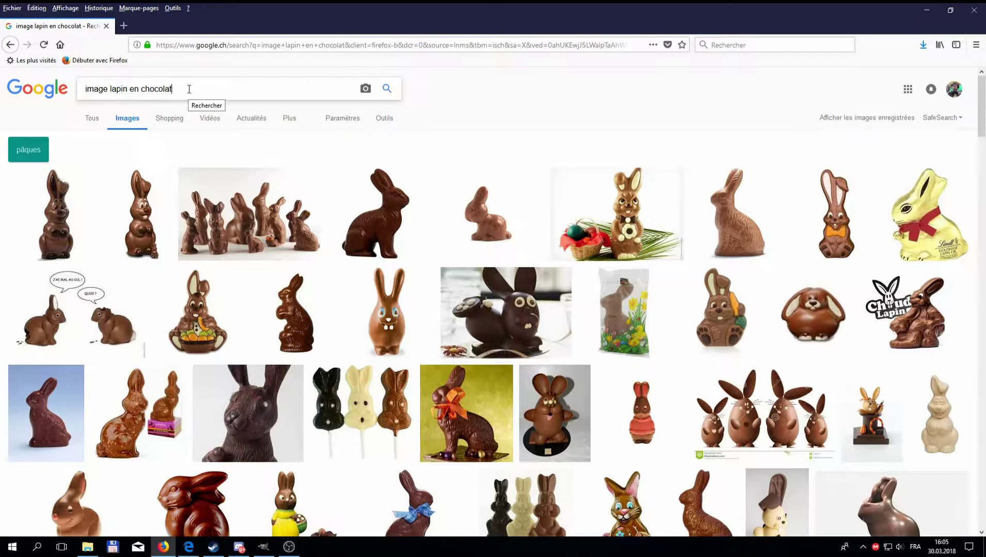
pyautogui.press('BackSpace')
pyautogui.press('BackSpace')
pyautogui.press('BackSpace')
pyautogui.press('BackSpace')
pyautogui.press('BackSpace')
pyautogui.press('BackSpace')
pyautogui.press('BackSpace')
pyautogui.press('BackSpace')
pyautogui.press('BackSpace')
pyautogui.press('BackSpace')
pyautogui.press('BackSpace')
pyautogui.press('BackSpace')
pyautogui.press('BackSpace')
pyautogui.press('BackSpace')
pyautogui.press('BackSpace')
pyautogui.press('BackSpace')
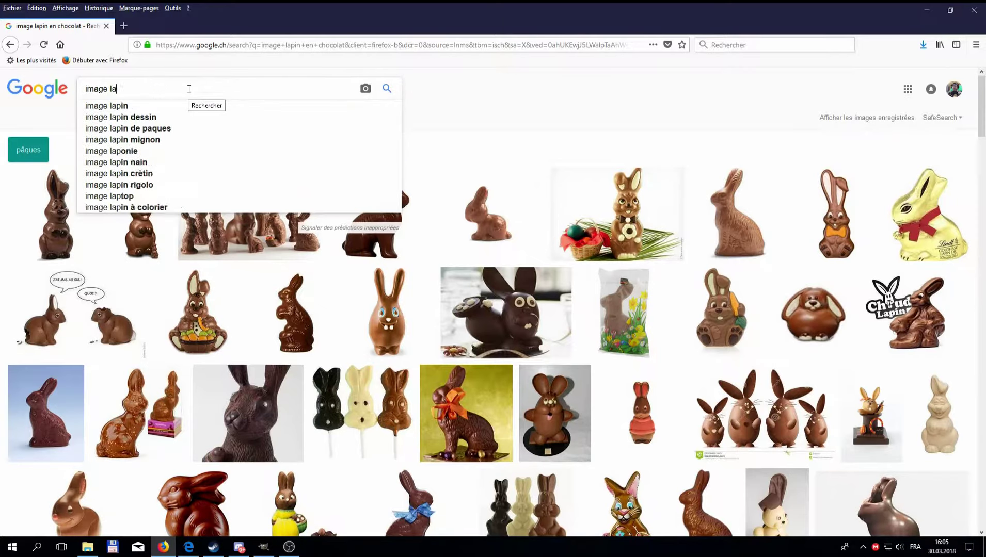
pyautogui.write('gra')
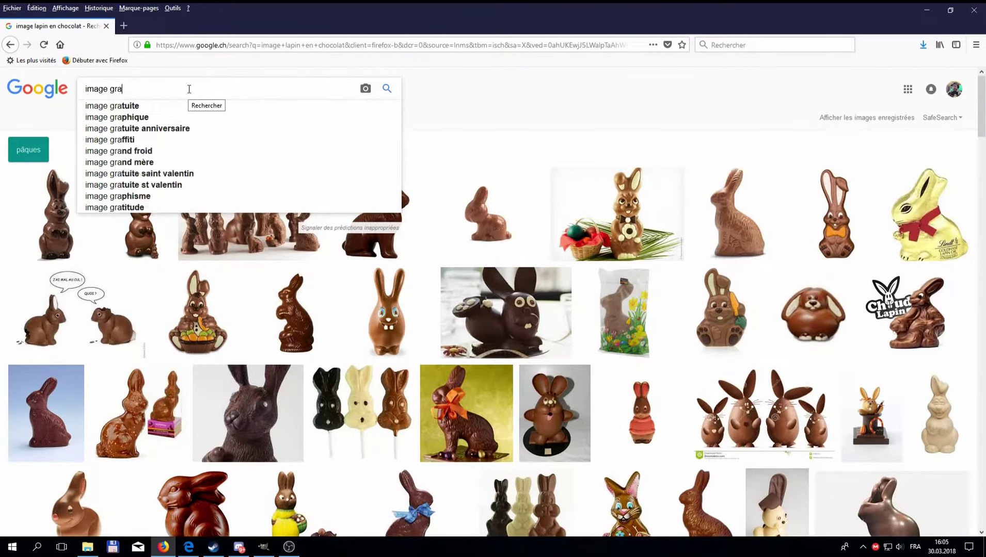
pyautogui.write('ine de ca')
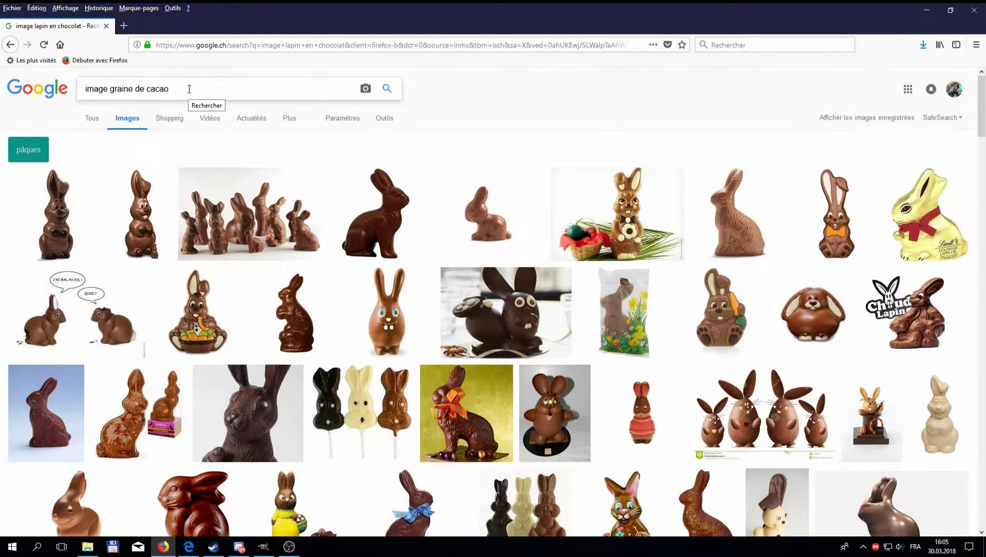
pyautogui.write('cao')
pyautogui.press('Return')
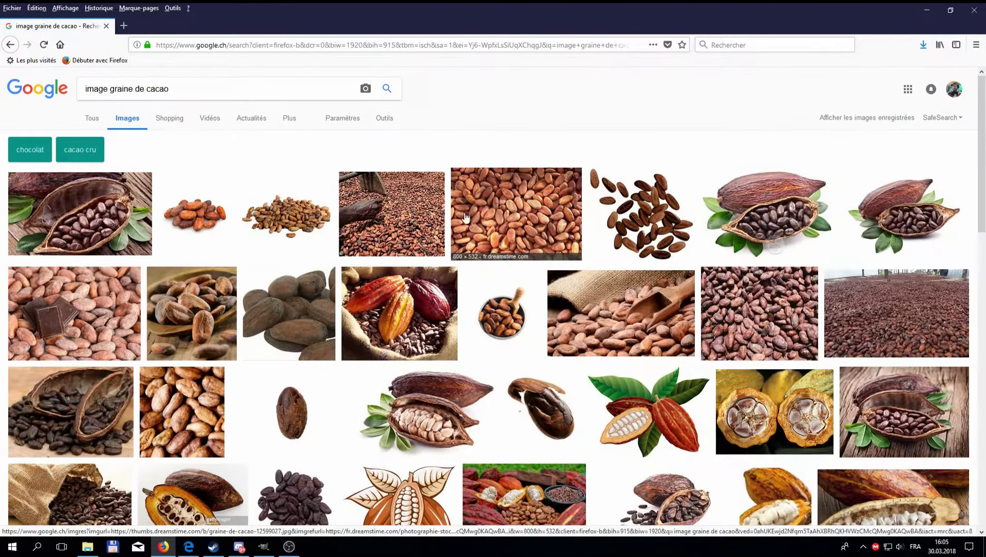
# - Find a small pile of reddish cocoa beans on a white background in the results and save it as grainedecacao.jpg
pyautogui.scroll(-2, 350, 280)
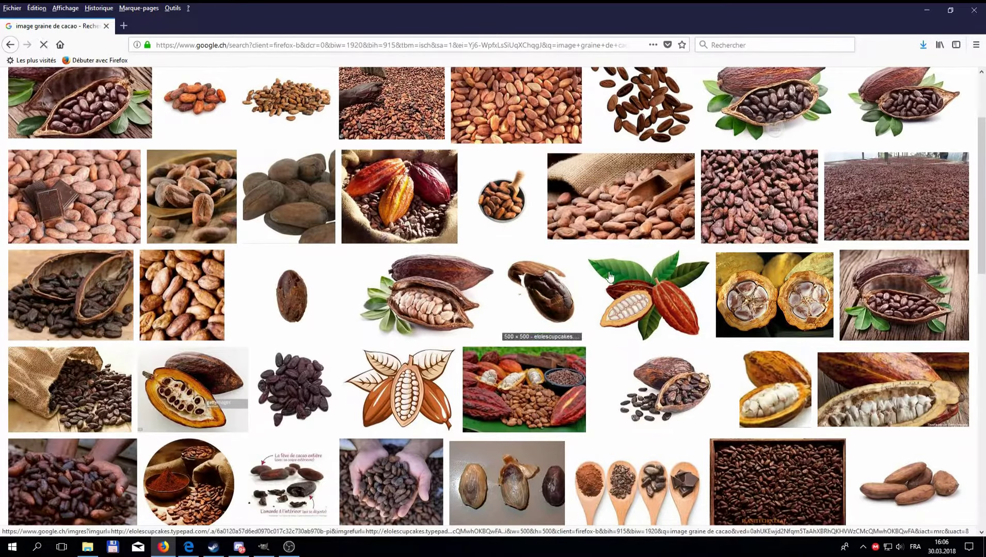
pyautogui.scroll(-2, 593, 284)
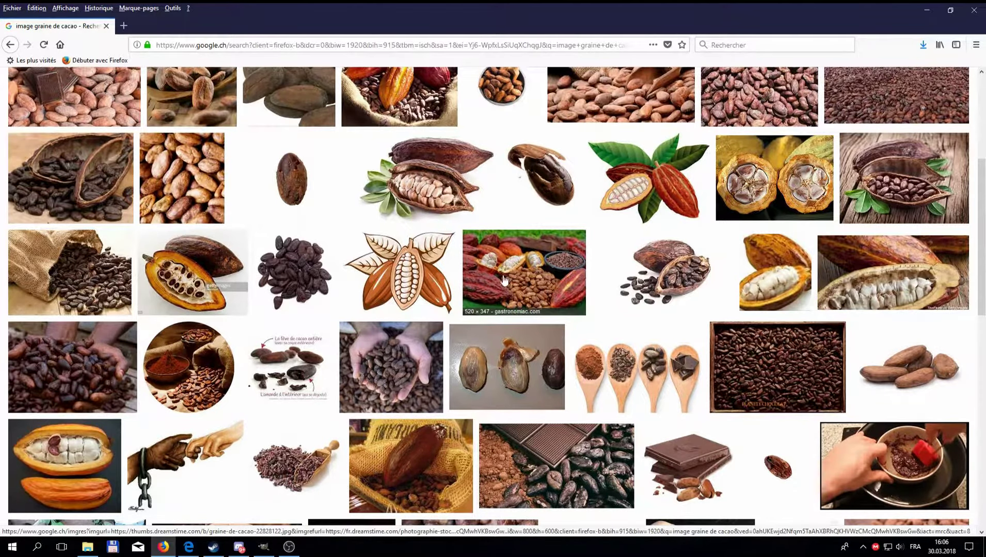
pyautogui.scroll(-2, 484, 328)
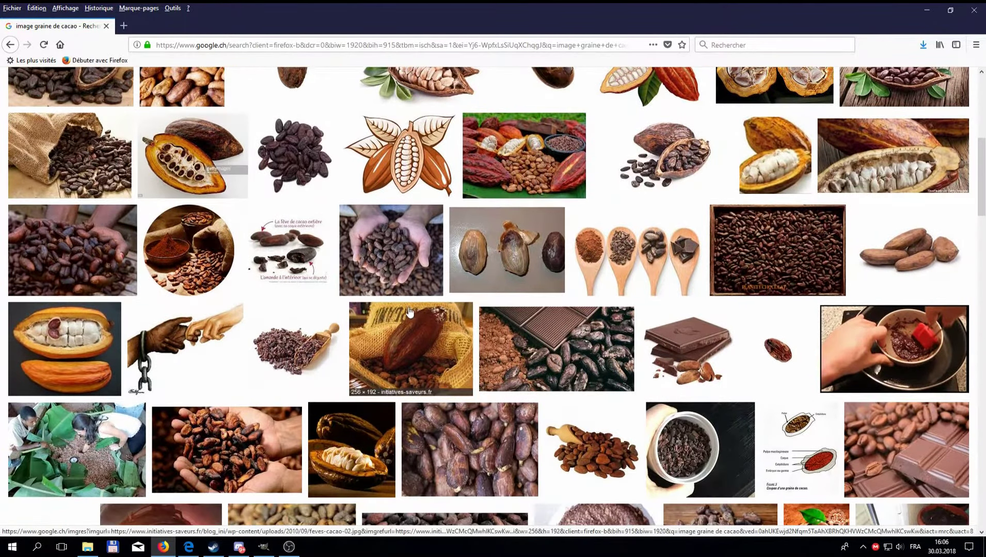
pyautogui.scroll(-6, 401, 326)
pyautogui.scroll(-2, 401, 327)
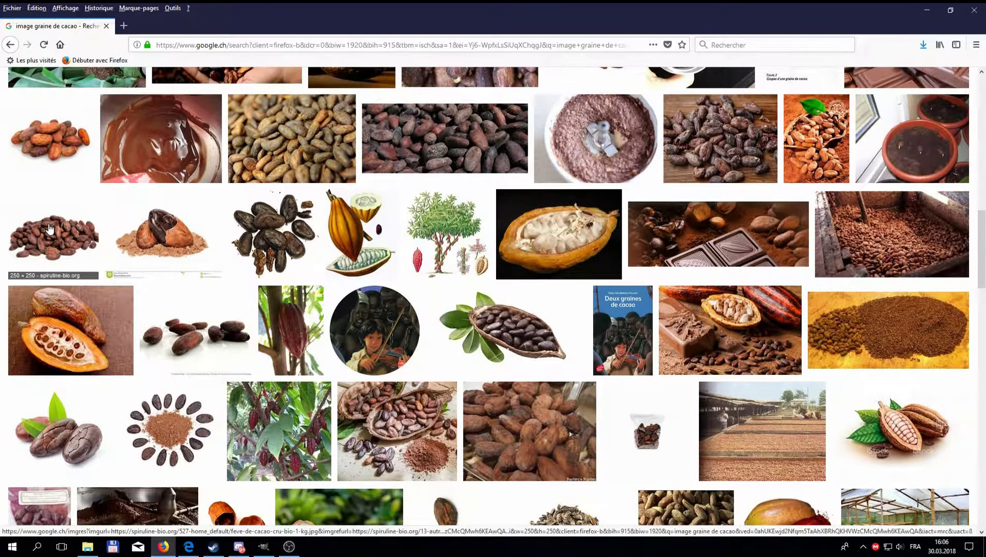
pyautogui.rightClick(64, 144)
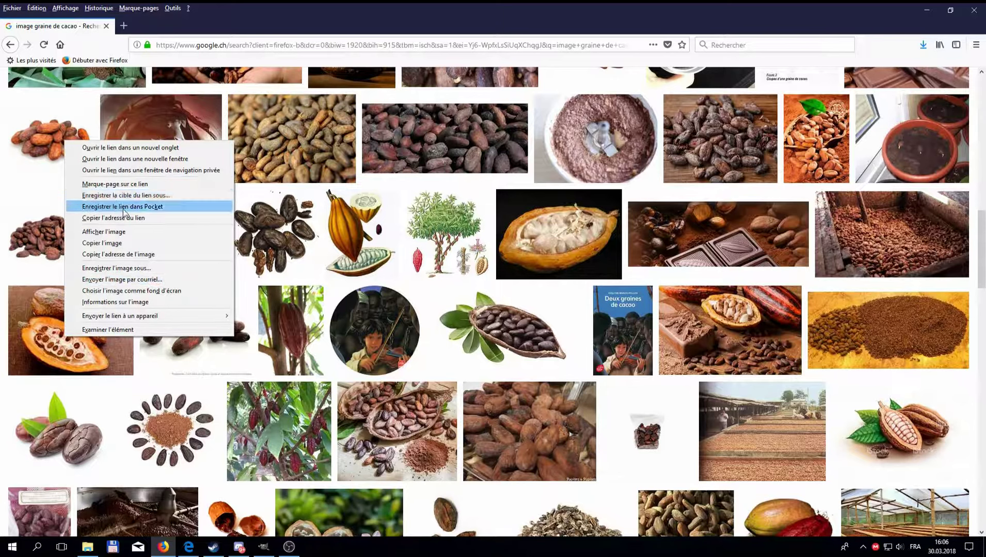
pyautogui.click(117, 268)
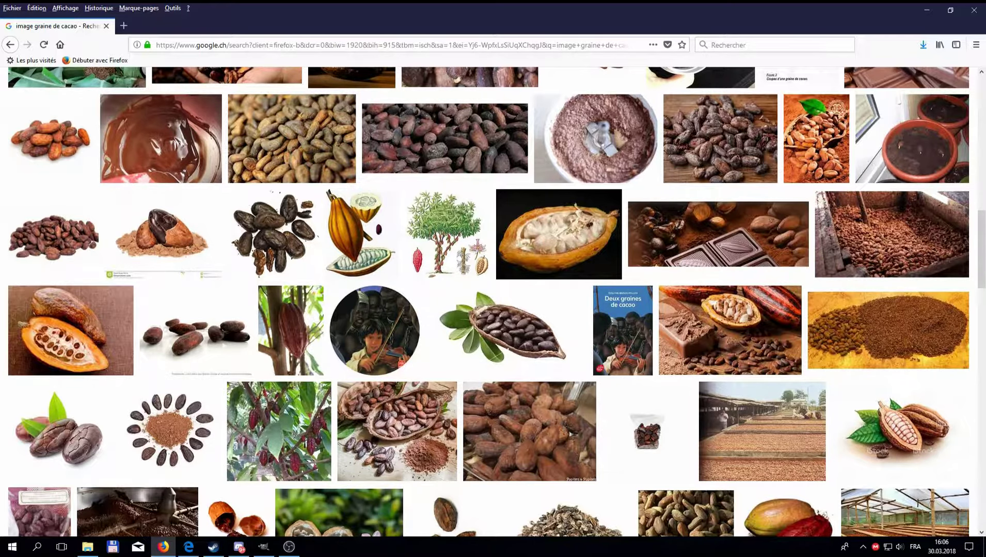
# - Minimize the browser to reach the desktop, then launch GIMP and maximize its window
pyautogui.scroll(20, 235, 78)
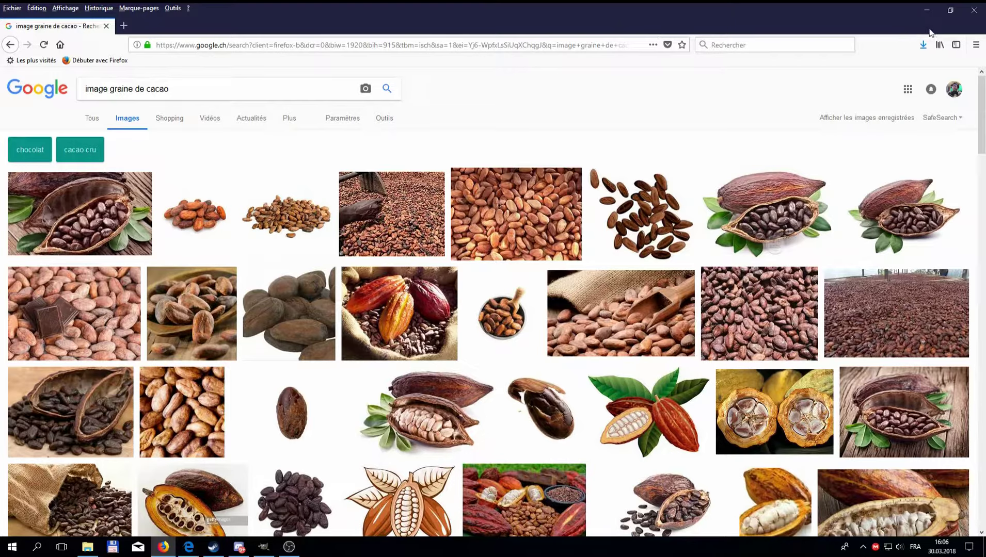
pyautogui.click(933, 9)
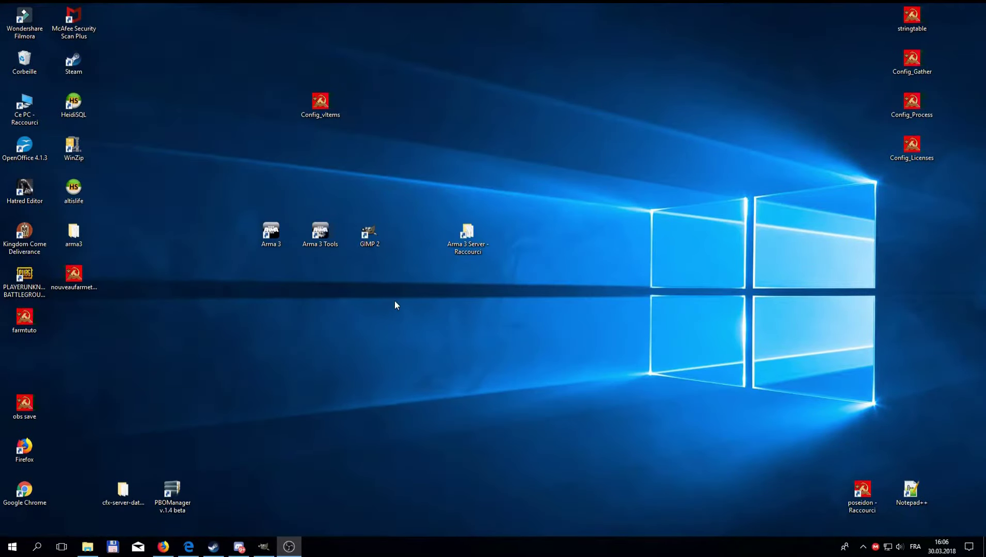
pyautogui.doubleClick(368, 233)
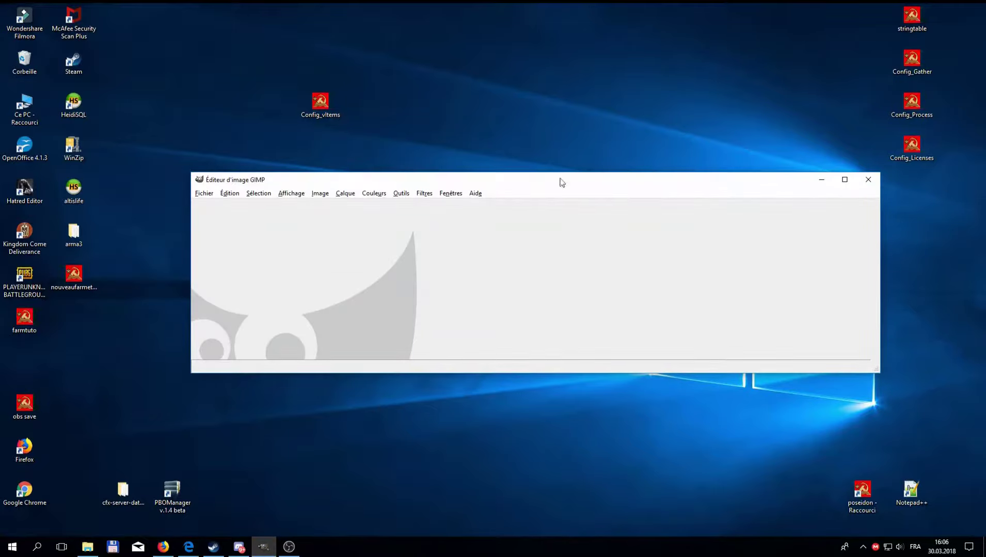
pyautogui.click(844, 179)
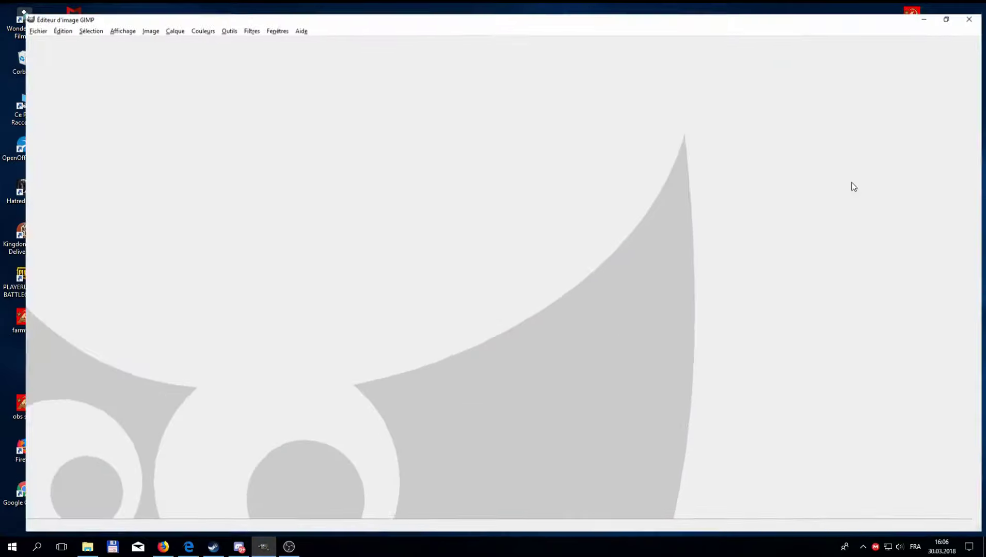
# - Open the image lapinchocolat.jpg from the Pictures folder
pyautogui.click(13, 20)
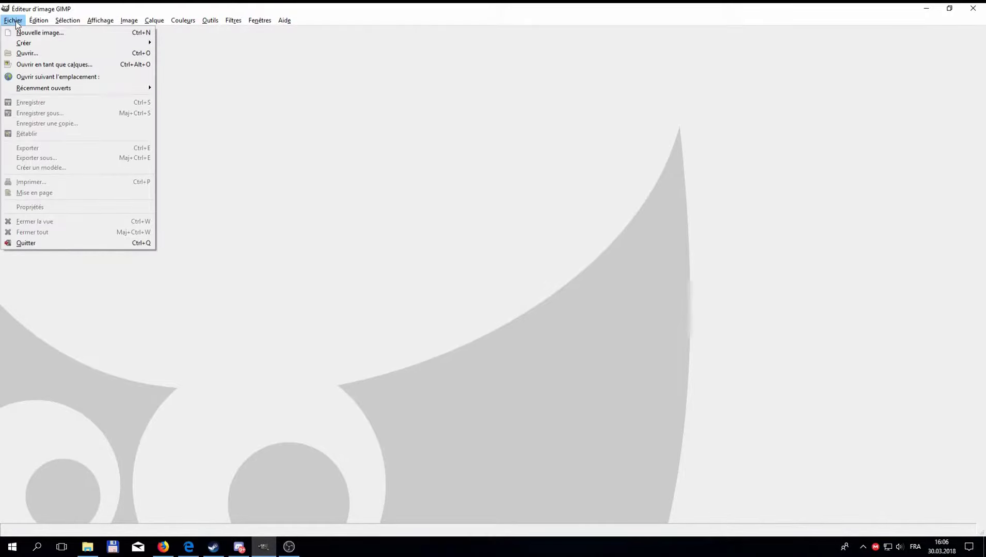
pyautogui.click(29, 53)
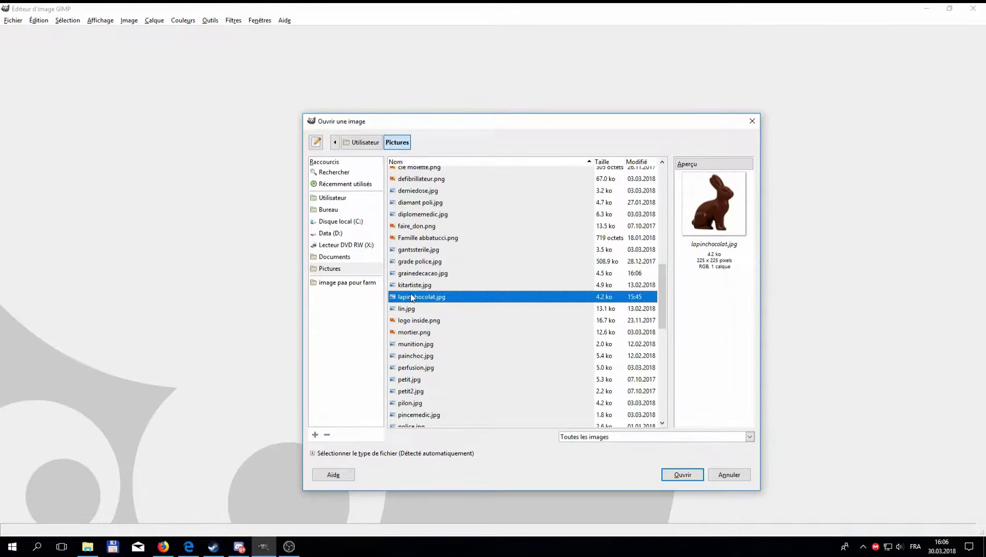
pyautogui.click(685, 477)
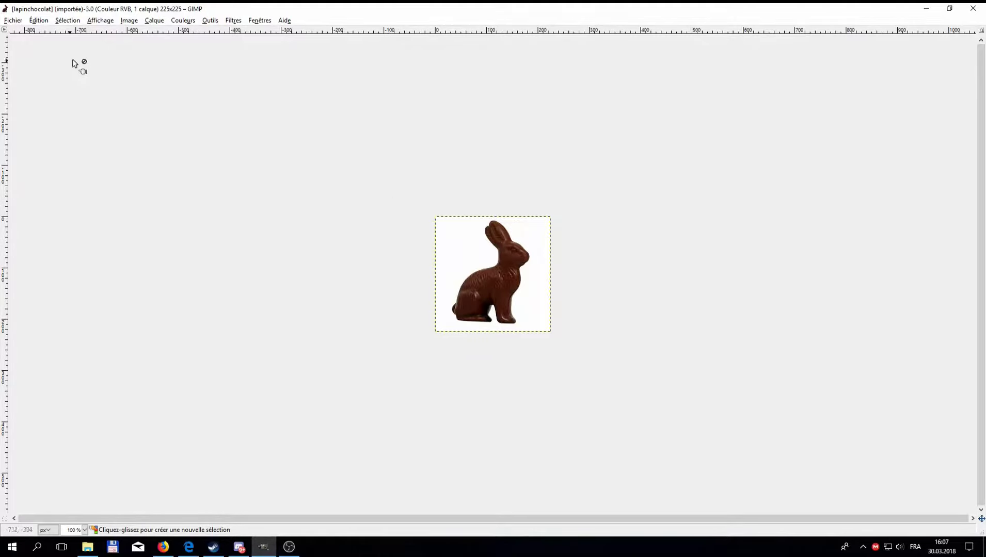
# - Add an alpha channel to the chocolate rabbit layer
pyautogui.rightClick(478, 245)
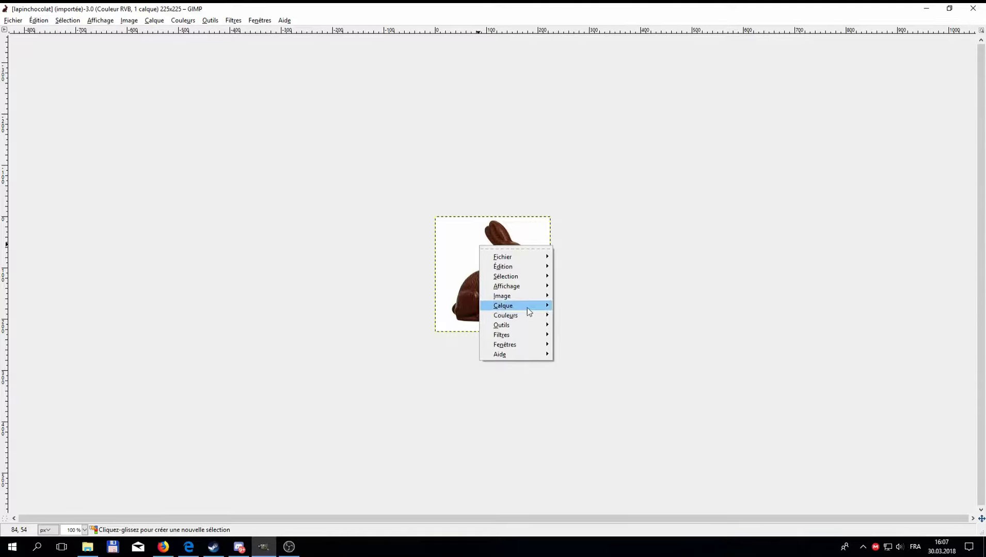
pyautogui.moveTo(526, 307)
pyautogui.moveTo(616, 410)
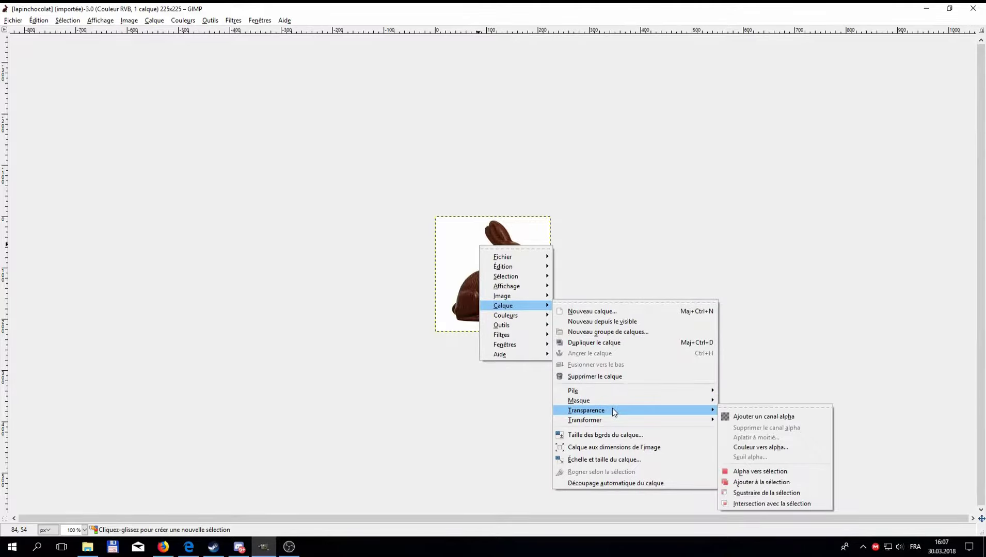
pyautogui.click(760, 416)
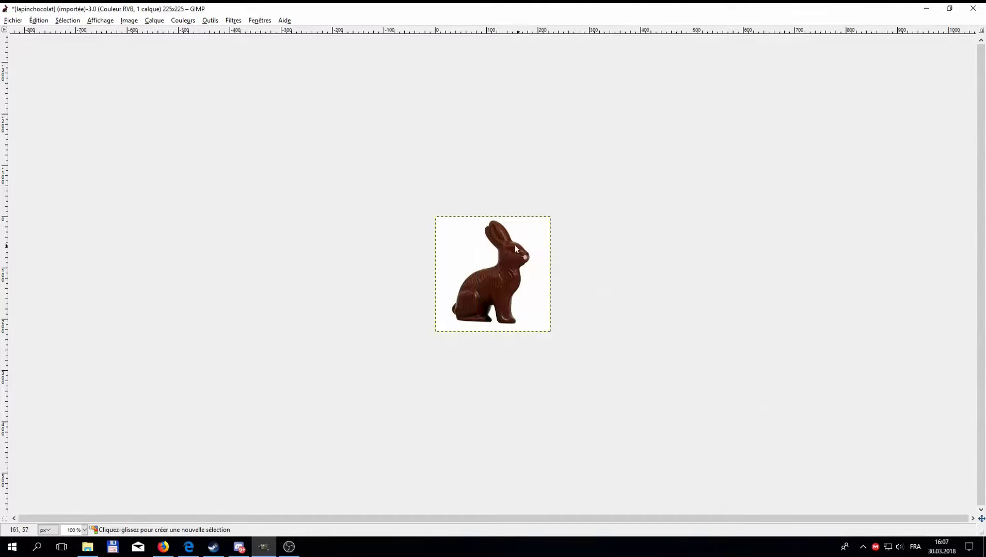
# - Open a new toolbox, widen it, and place it clear of the rabbit image
pyautogui.click(210, 20)
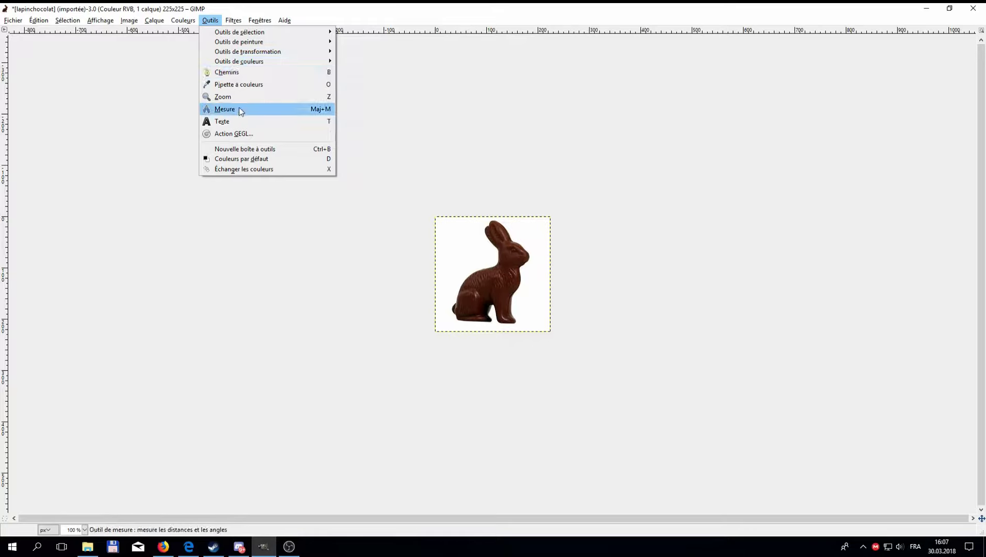
pyautogui.click(258, 149)
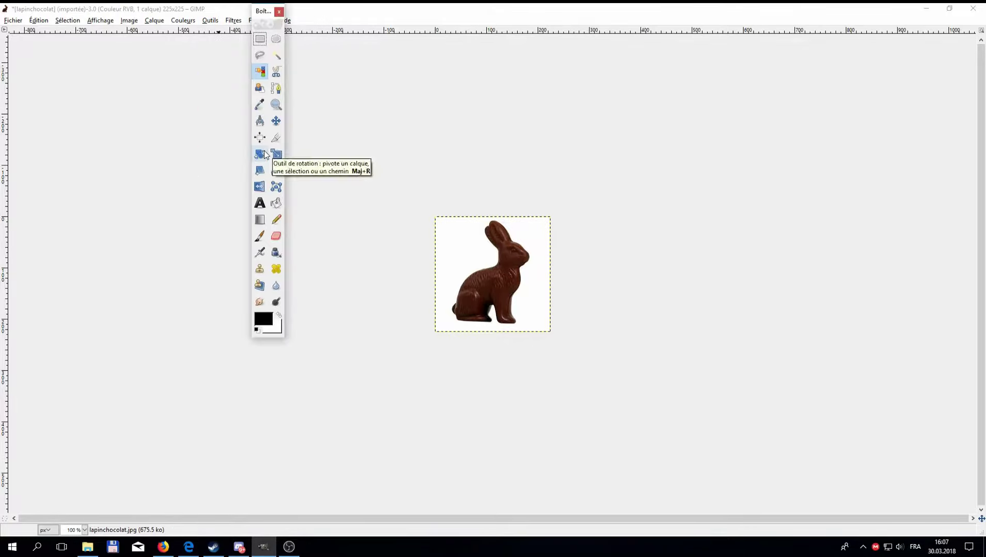
pyautogui.moveTo(284, 53); pyautogui.dragTo(426, 92)
pyautogui.moveTo(338, 15); pyautogui.dragTo(178, 76)
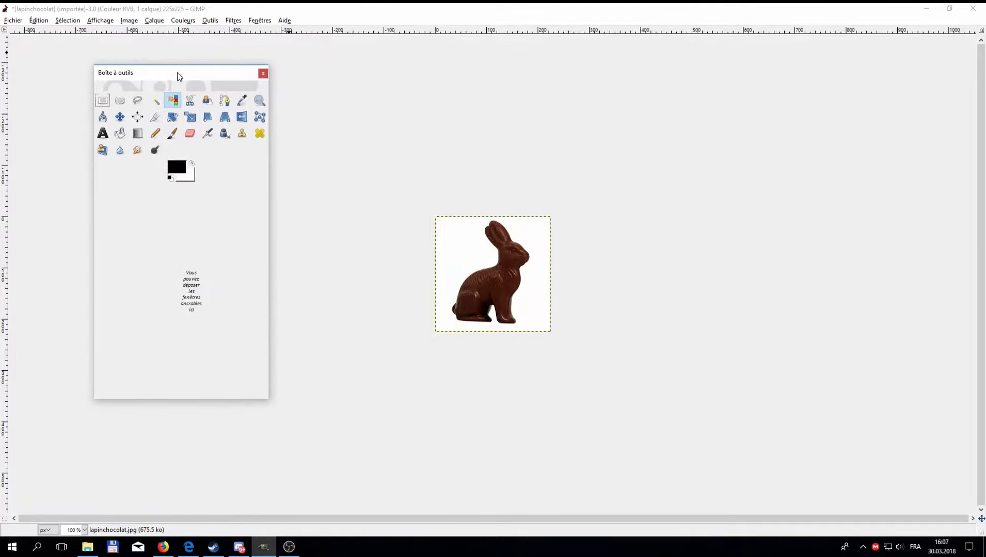
# - Select the white background around the chocolate rabbit with the Select by Color tool
pyautogui.click(173, 101)
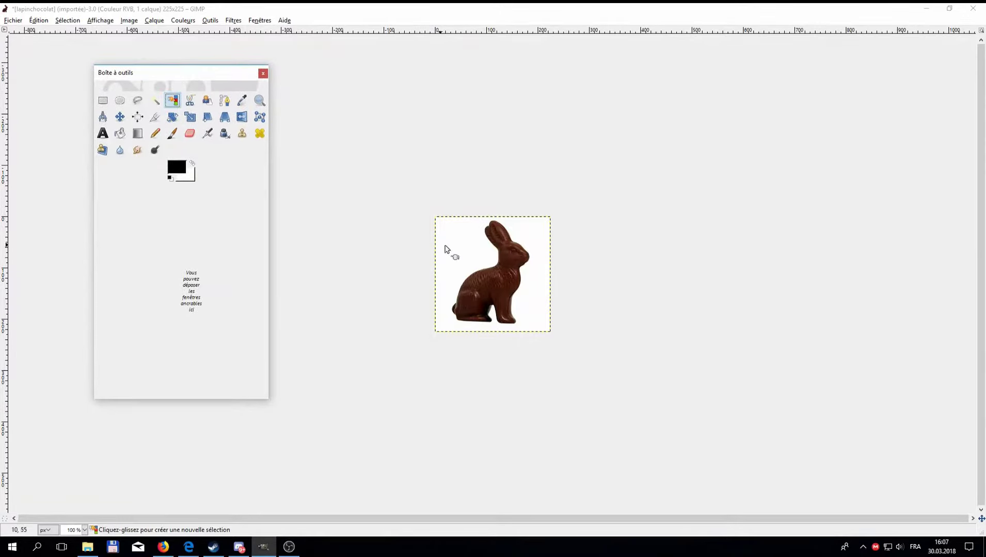
pyautogui.rightClick(474, 258)
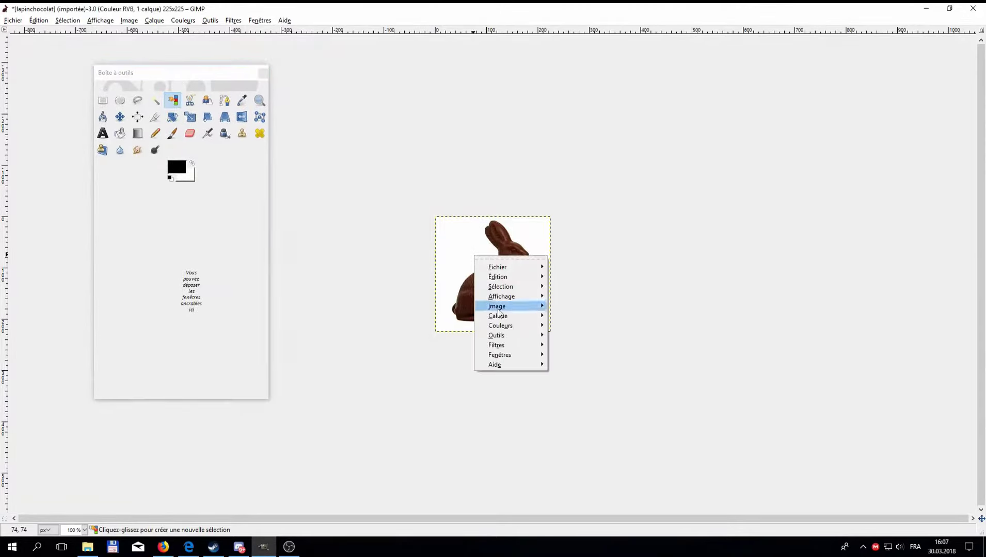
pyautogui.moveTo(517, 321)
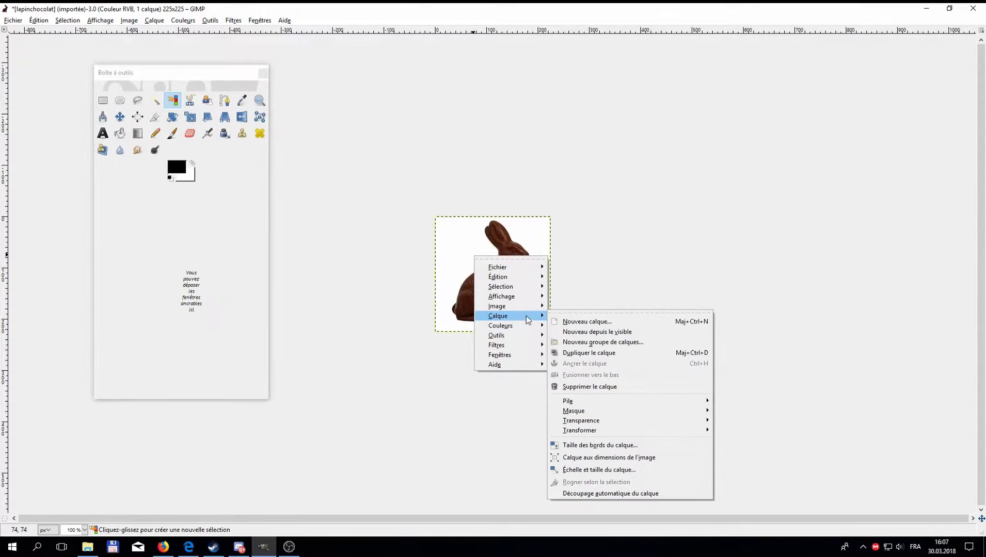
pyautogui.moveTo(657, 424)
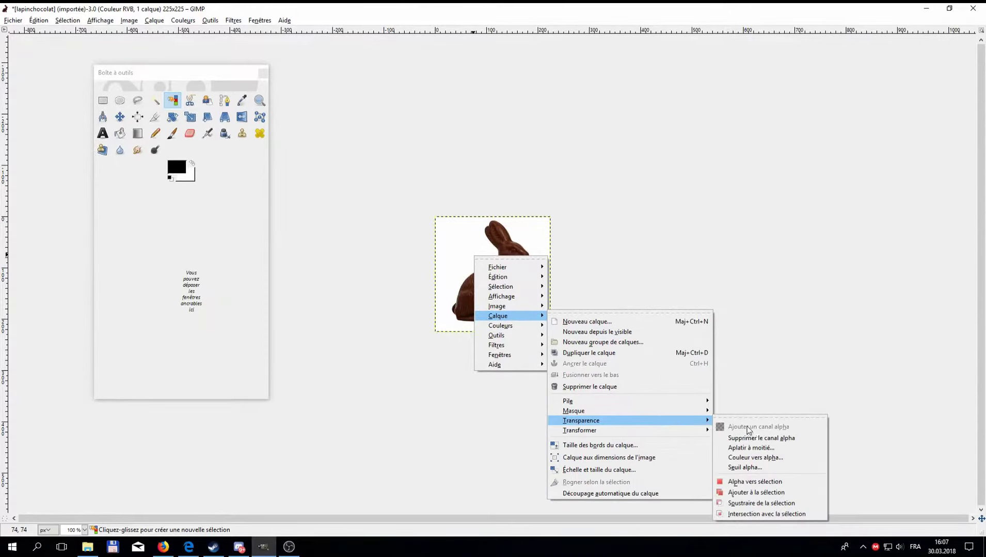
pyautogui.click(487, 398)
pyautogui.click(461, 259)
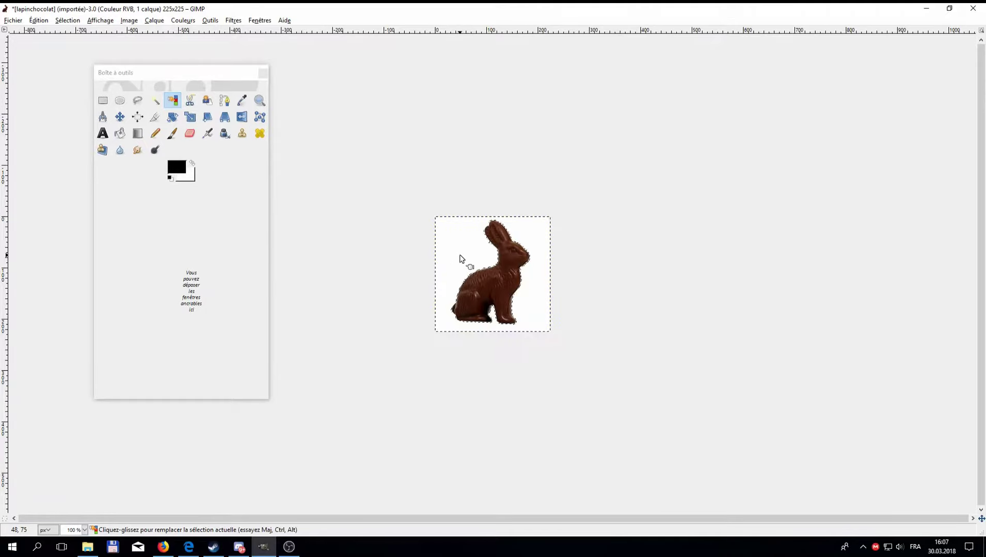
pyautogui.click(173, 103)
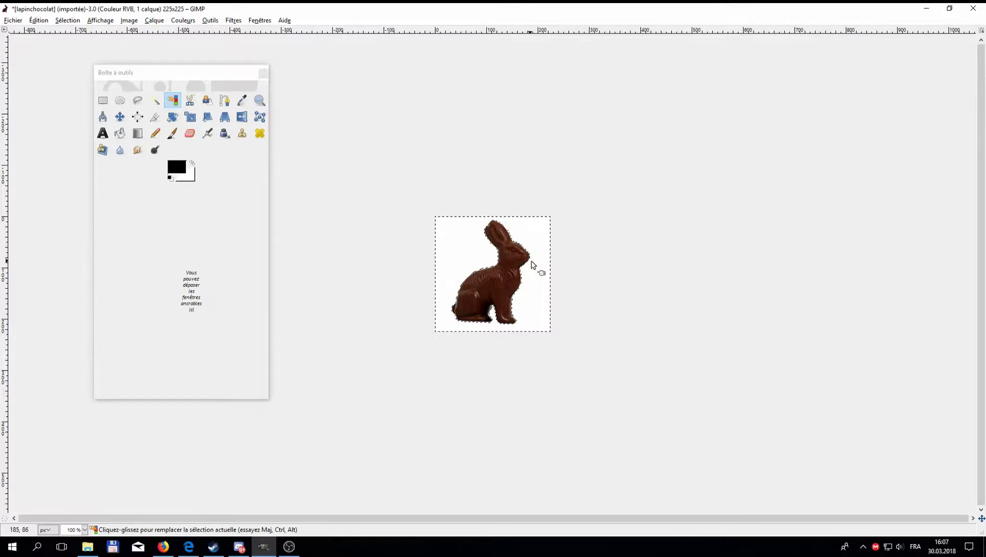
# - Turn the selected white background around the rabbit transparent with Color to Alpha (Couleur vers alpha)
pyautogui.rightClick(474, 258)
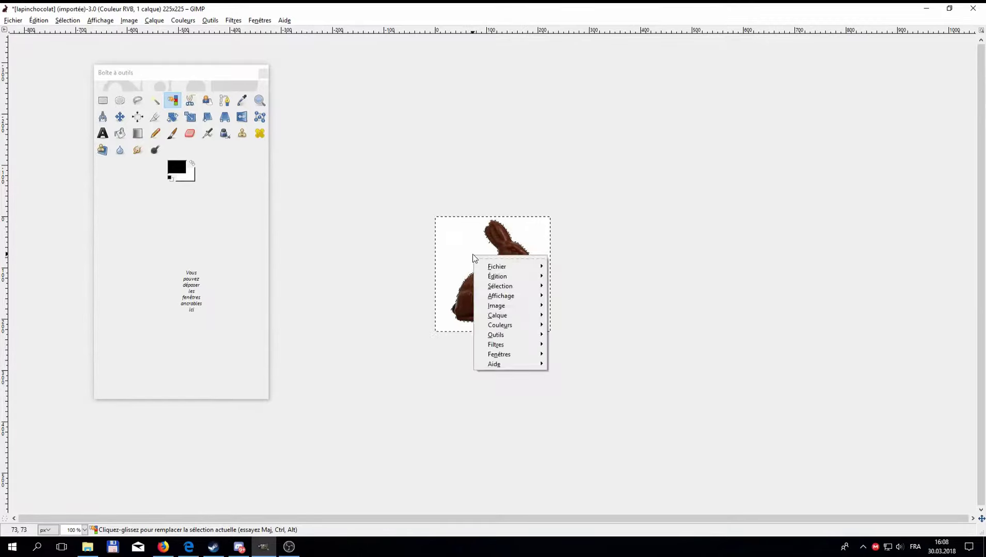
pyautogui.moveTo(532, 319)
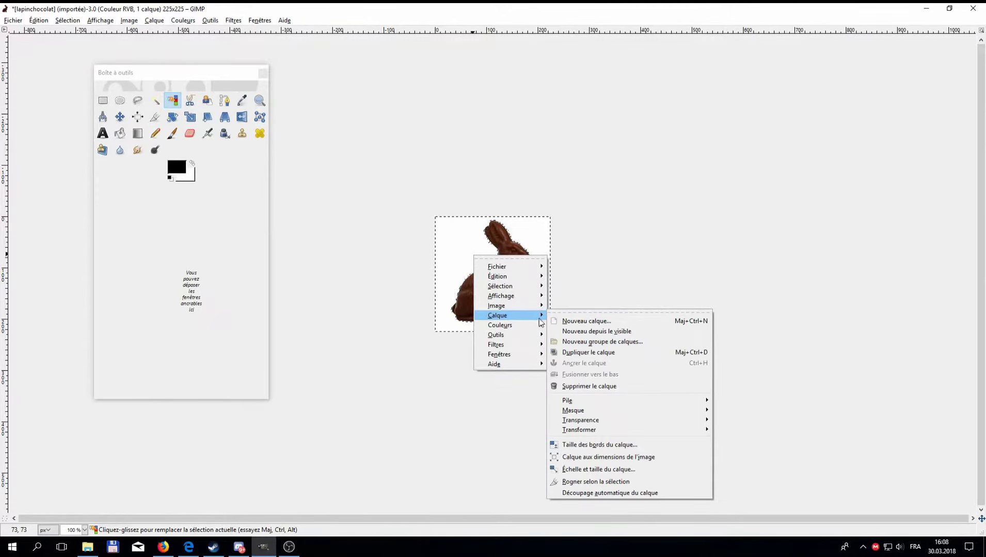
pyautogui.moveTo(626, 423)
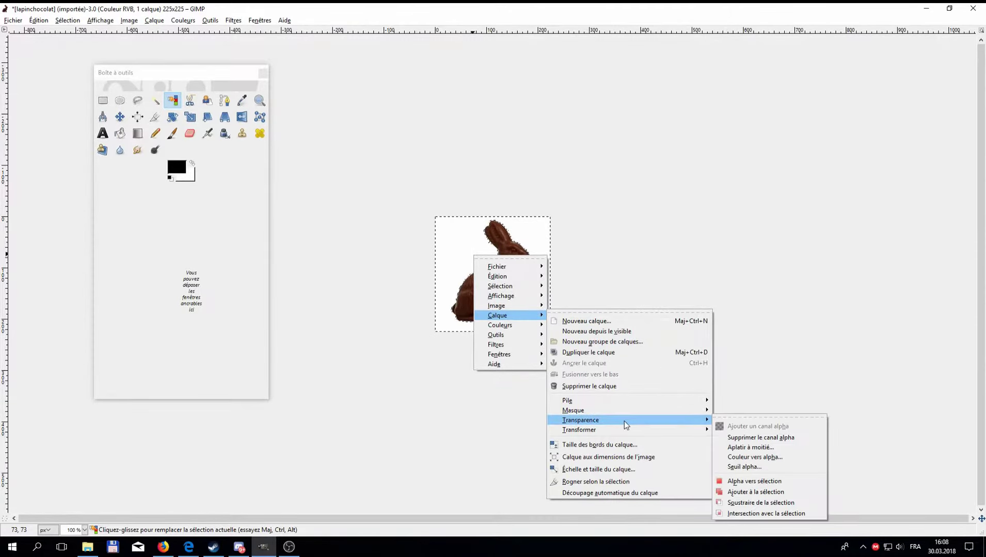
pyautogui.click(755, 458)
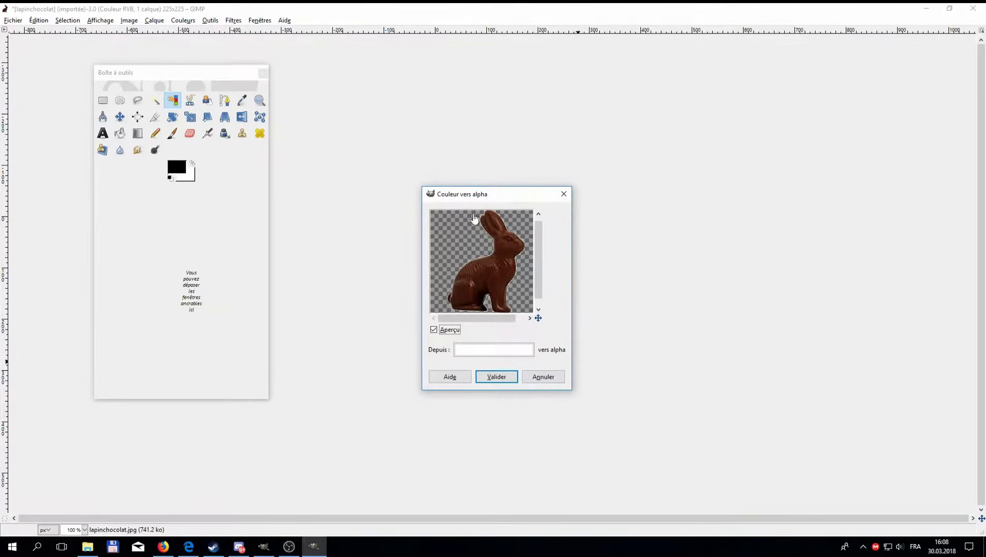